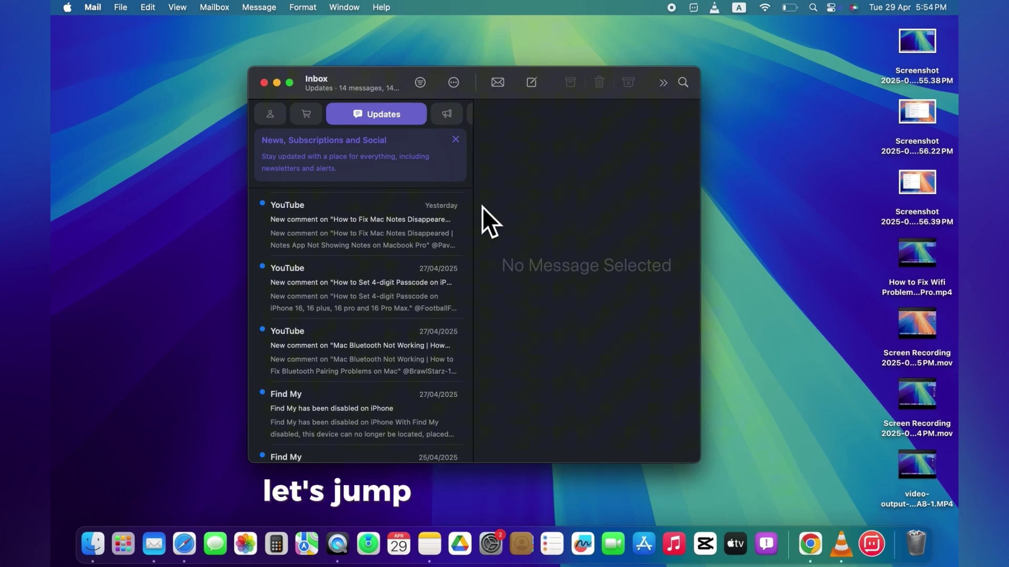
Minimise the Mail Inbox window to the Dock with Command-M
key(super+m)
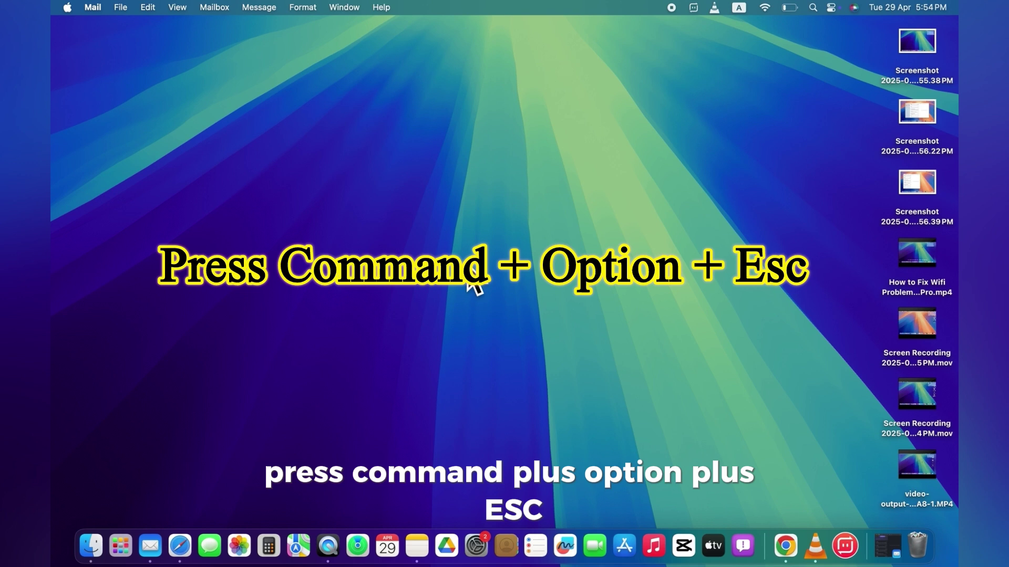
Force quit Mail from the Force Quit Applications list
key(super+alt+Escape)
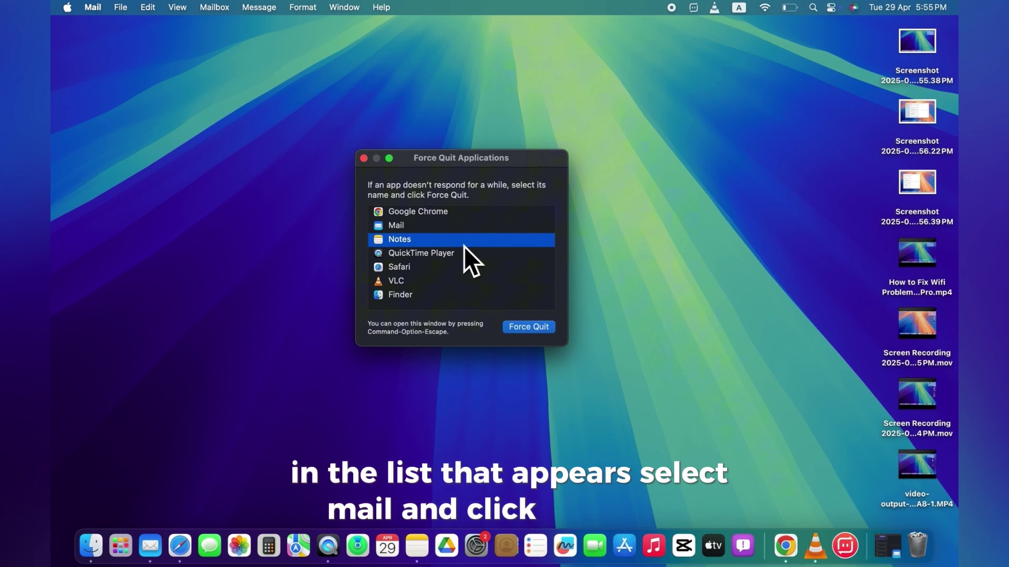
key(Up)
click(528, 331)
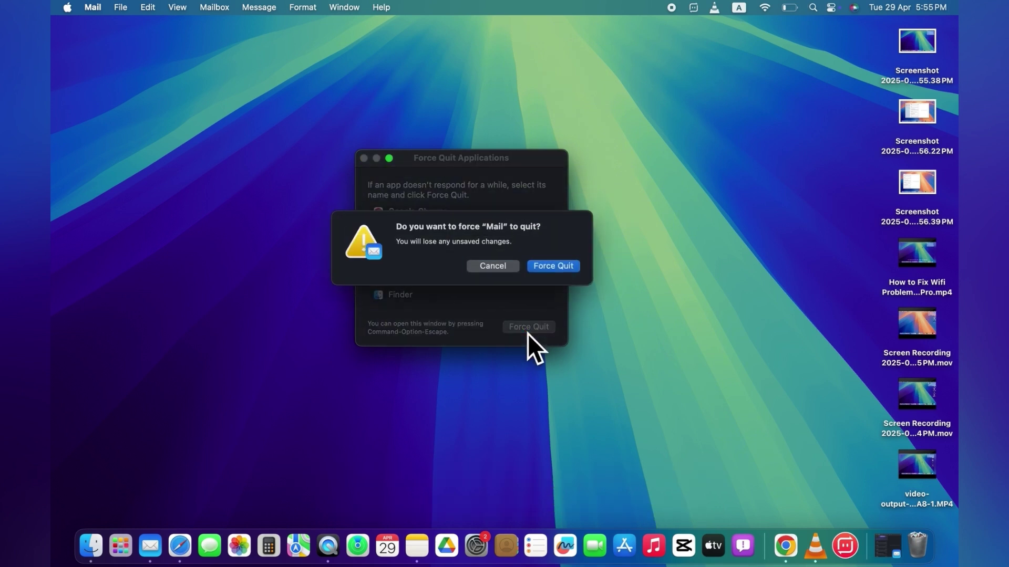
click(562, 267)
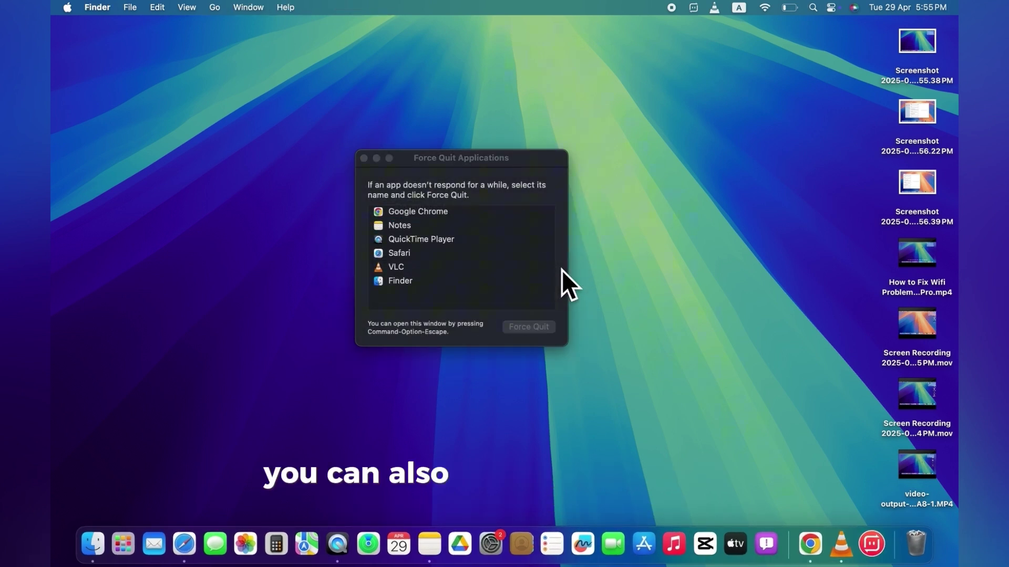
Force quit Notes, Safari and Google Chrome, then close the list
click(430, 231)
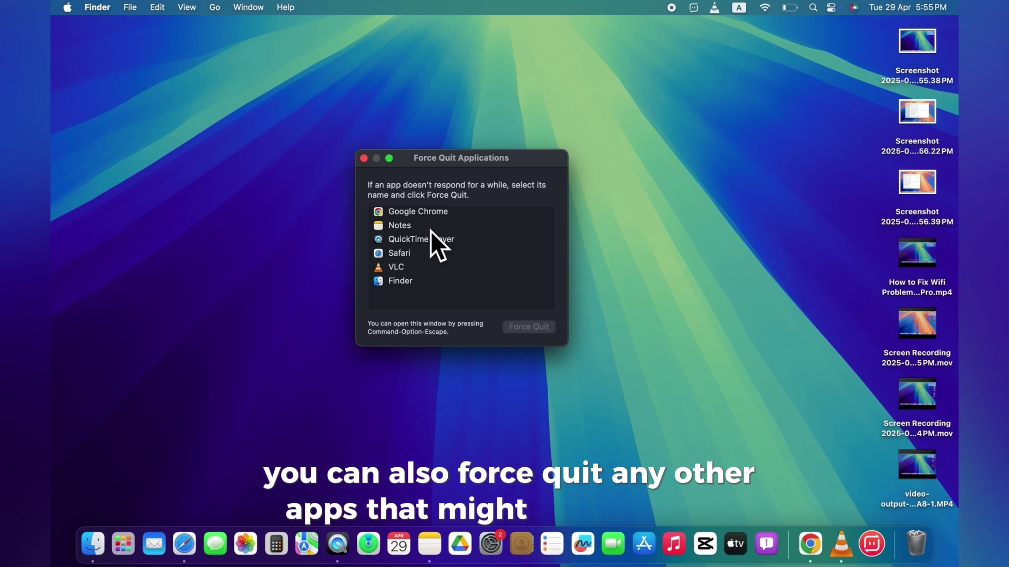
click(526, 330)
click(554, 268)
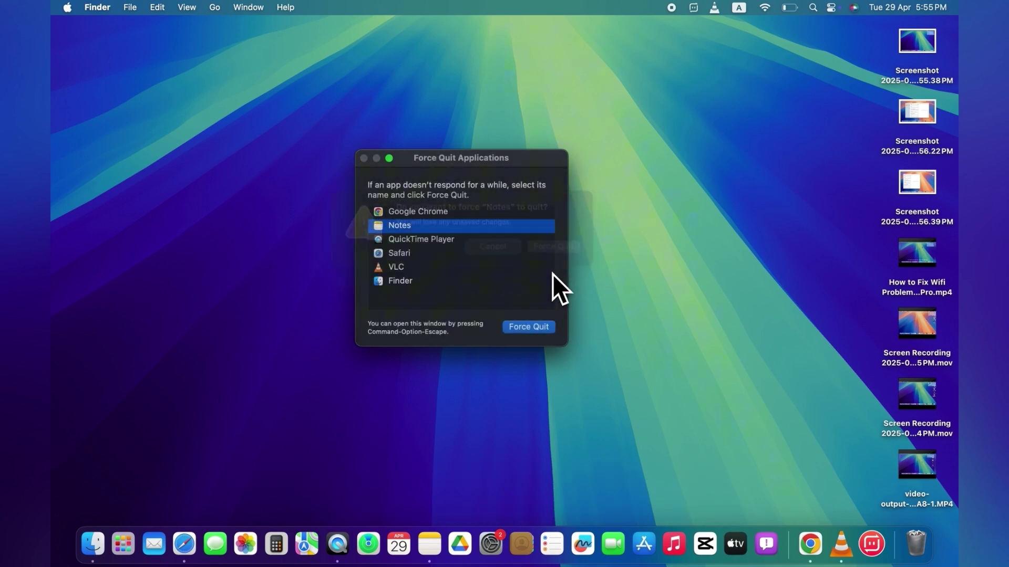
click(412, 246)
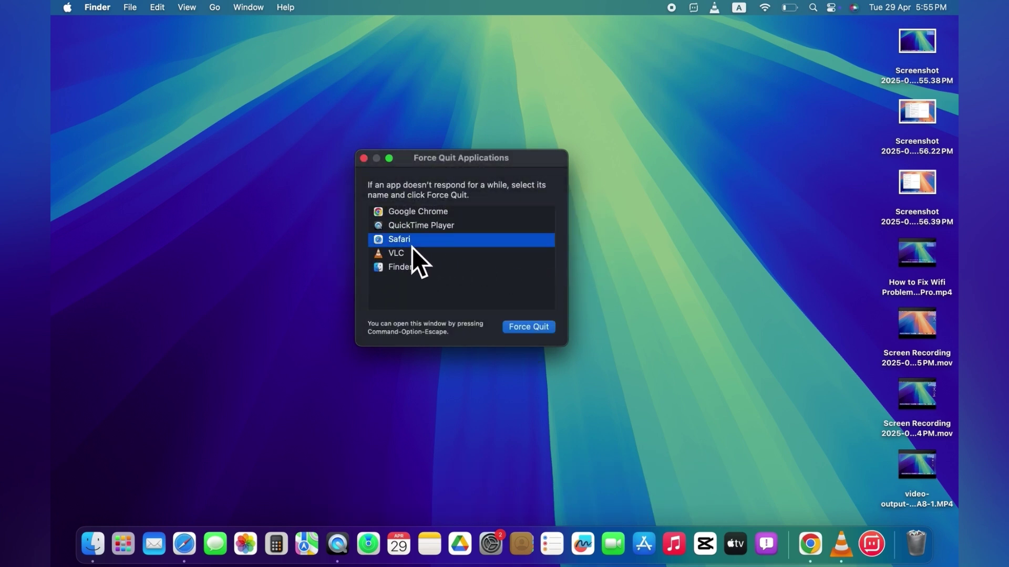
click(527, 330)
click(552, 269)
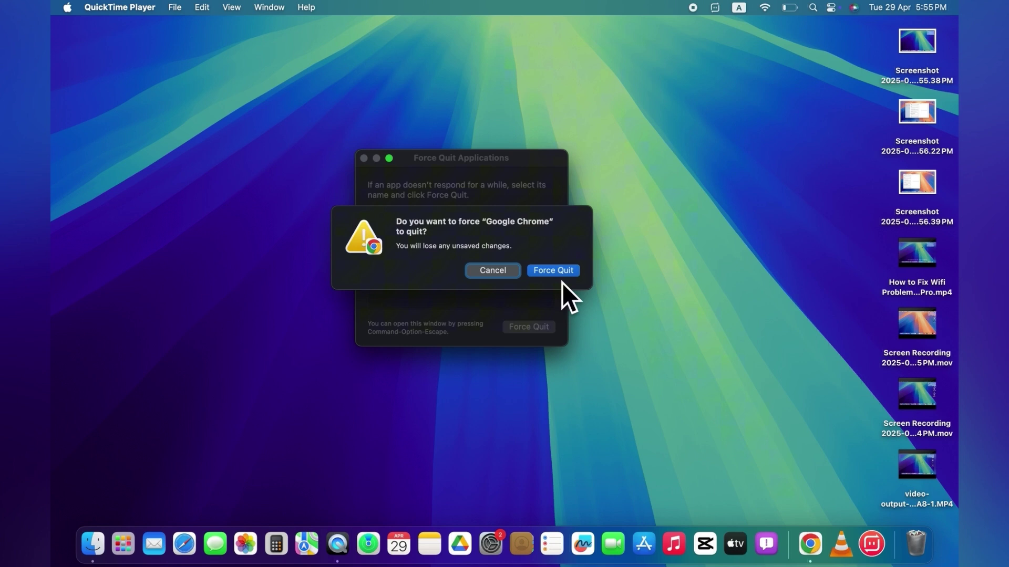
click(556, 273)
click(364, 158)
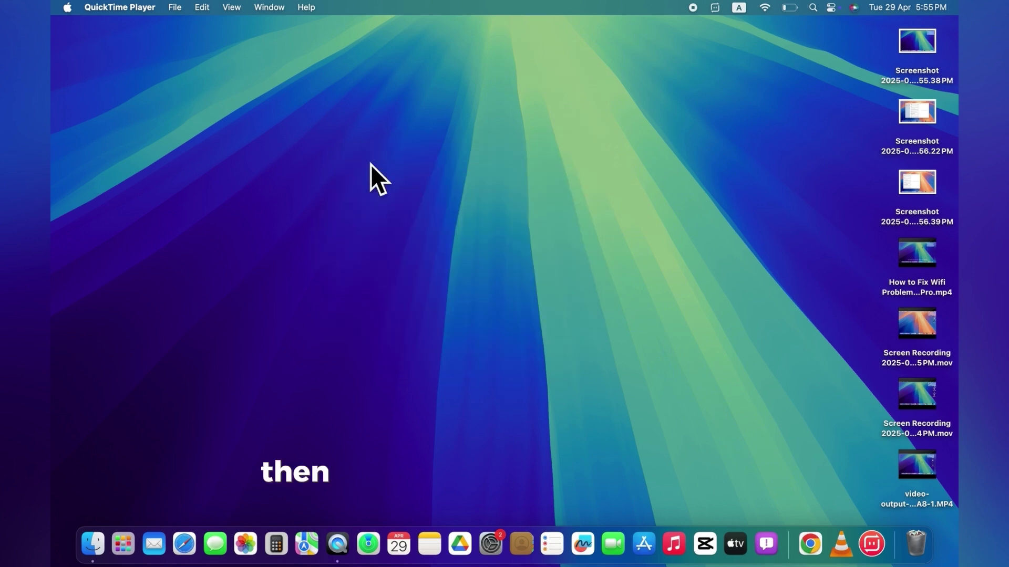
Relaunch Mail from the Dock, then close its reloaded Inbox window
click(159, 555)
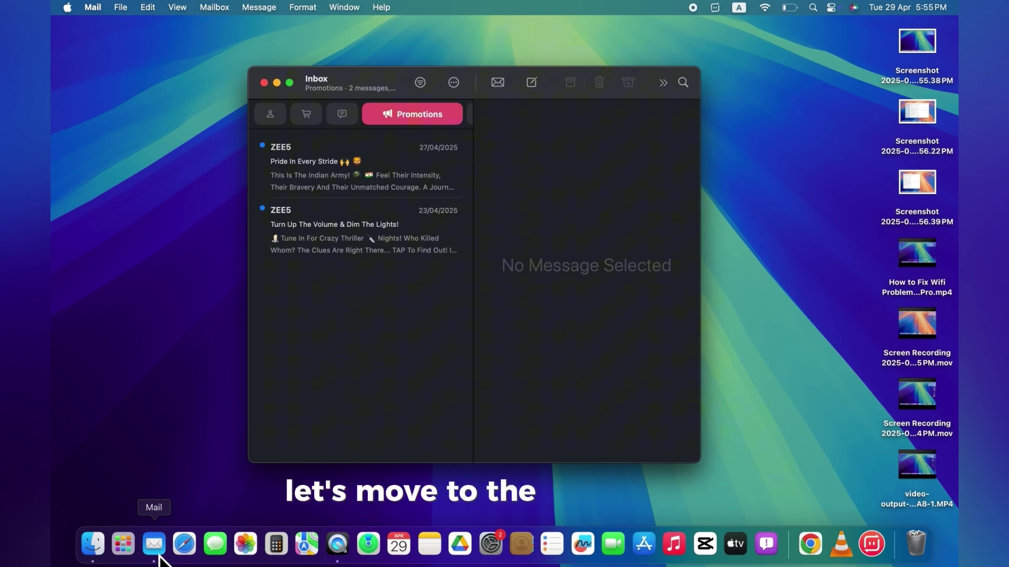
click(264, 83)
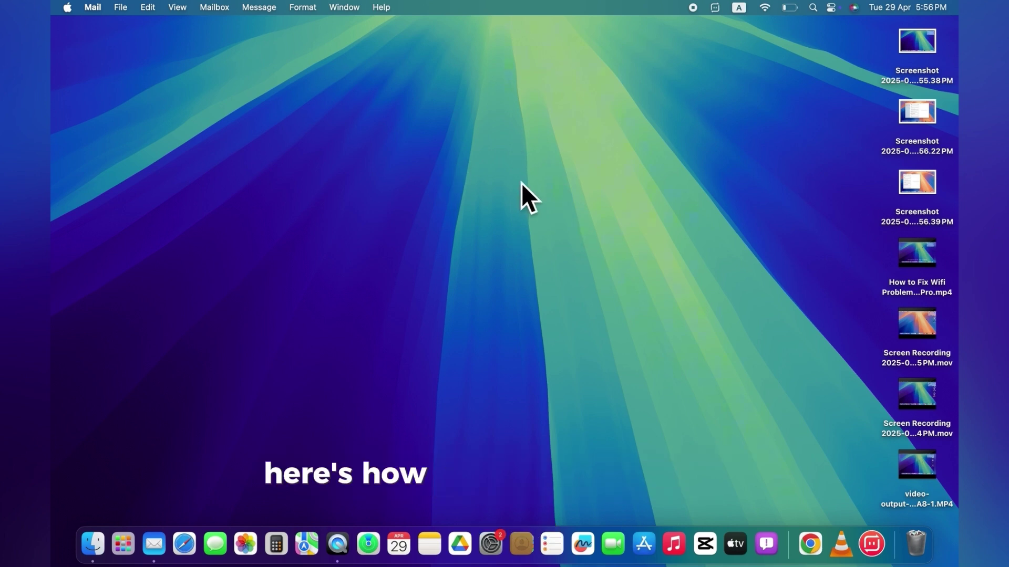
In Internet Accounts, confirm the Google account has Mail enabled, then close System Settings
click(494, 556)
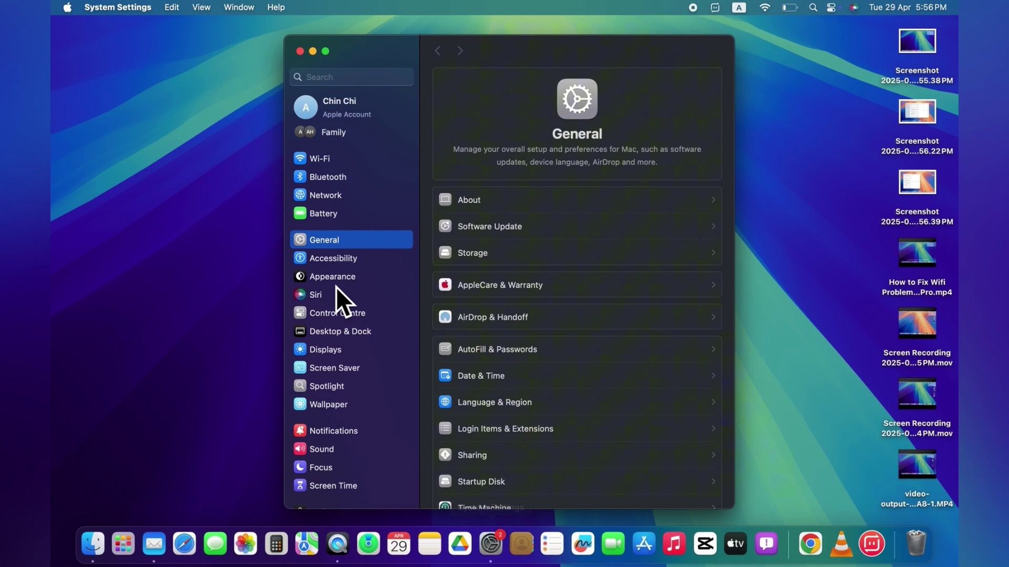
scroll(336, 242, down, 10)
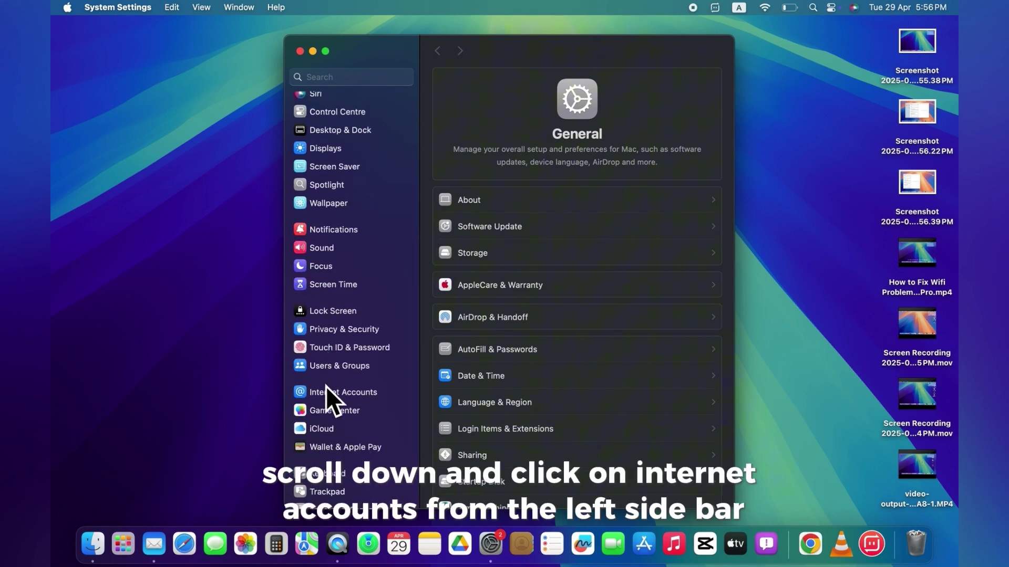
click(337, 398)
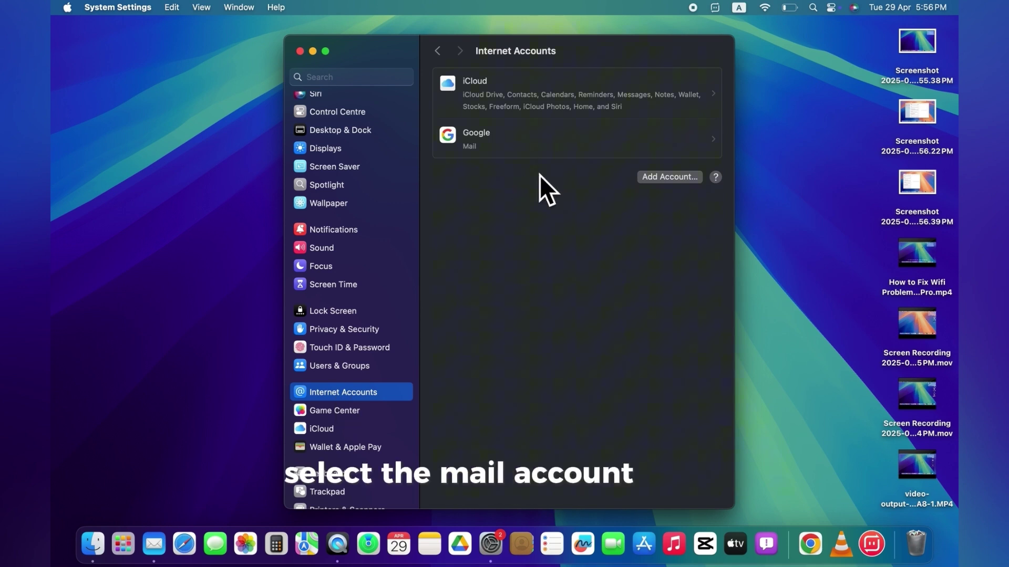
click(719, 146)
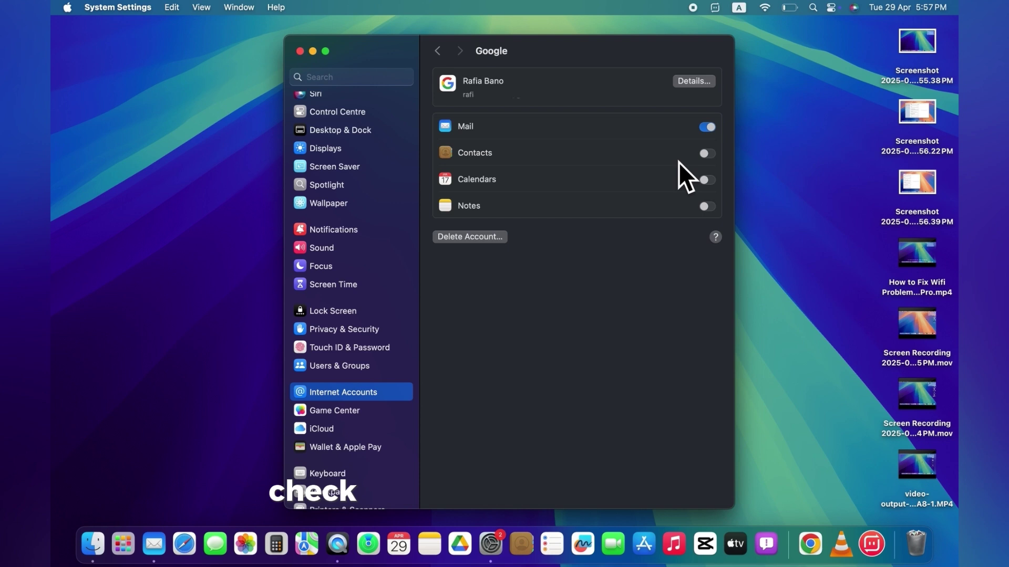
click(300, 51)
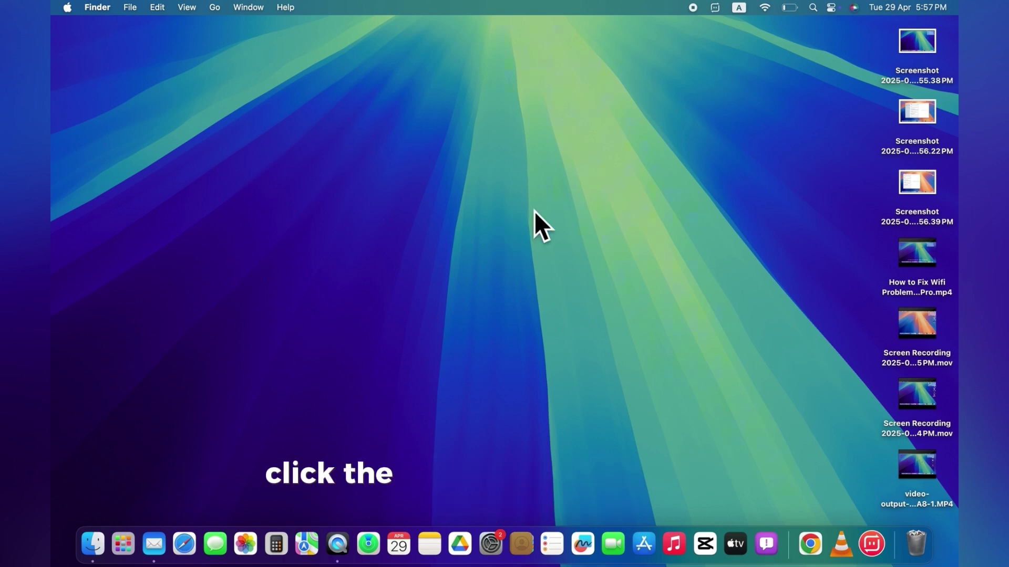
Search Spotlight for 'activy monitor' and launch Activity Monitor from the results
click(818, 12)
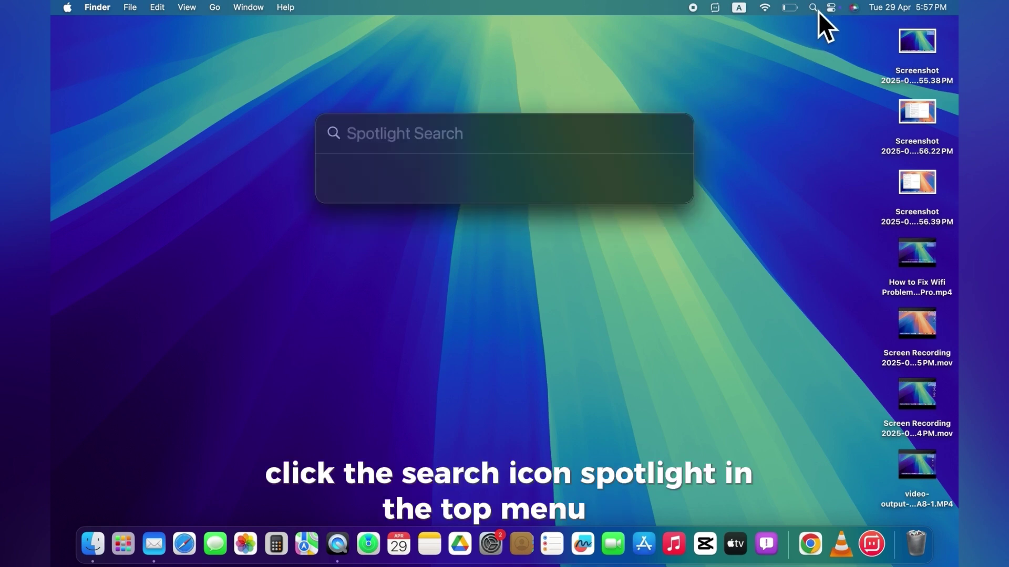
text(ac)
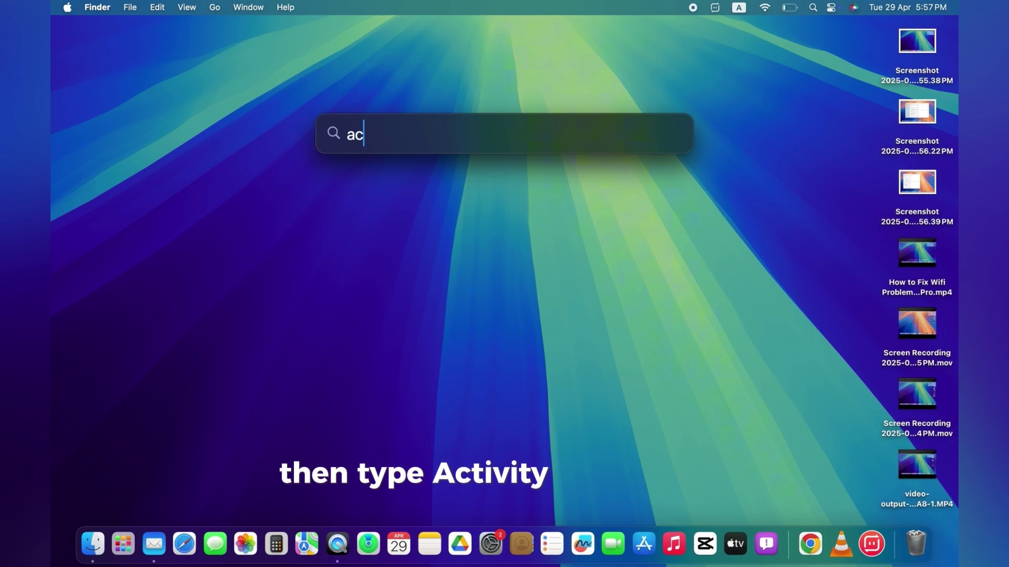
text(tivity)
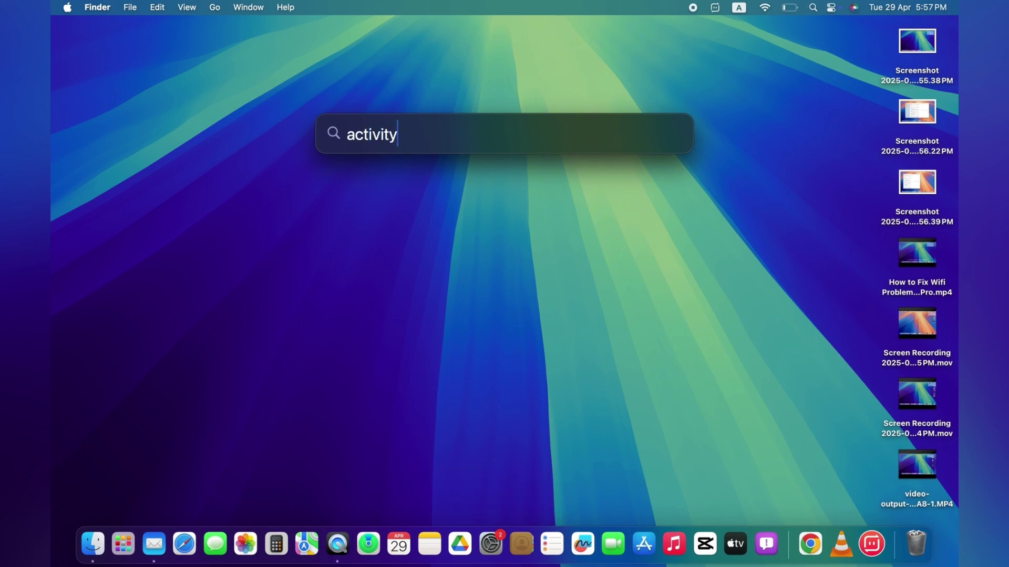
text( moni)
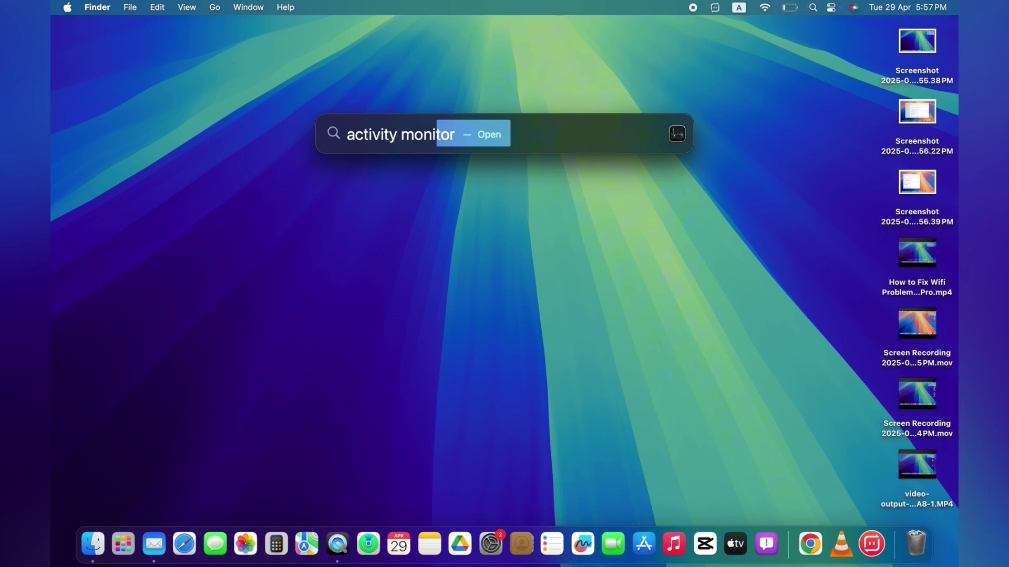
text(tor)
click(365, 173)
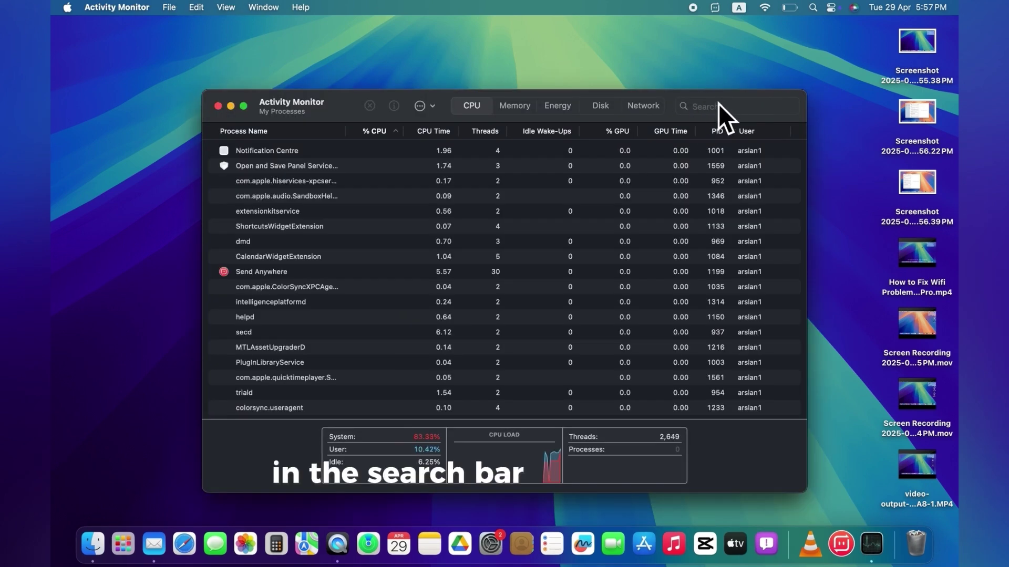
Filter processes by 'mail', open the Mail process details, and force quit it
click(711, 110)
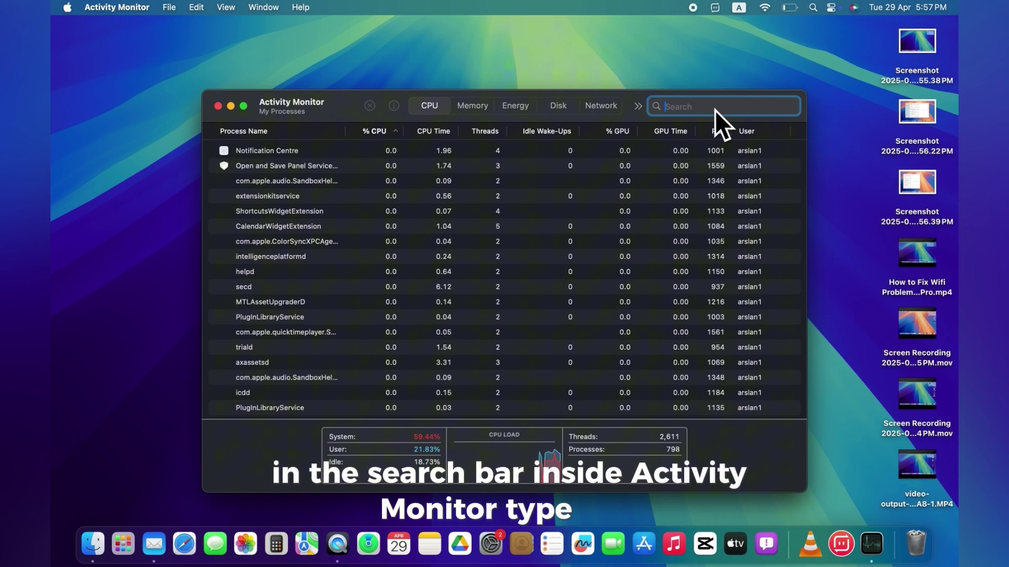
text(mail)
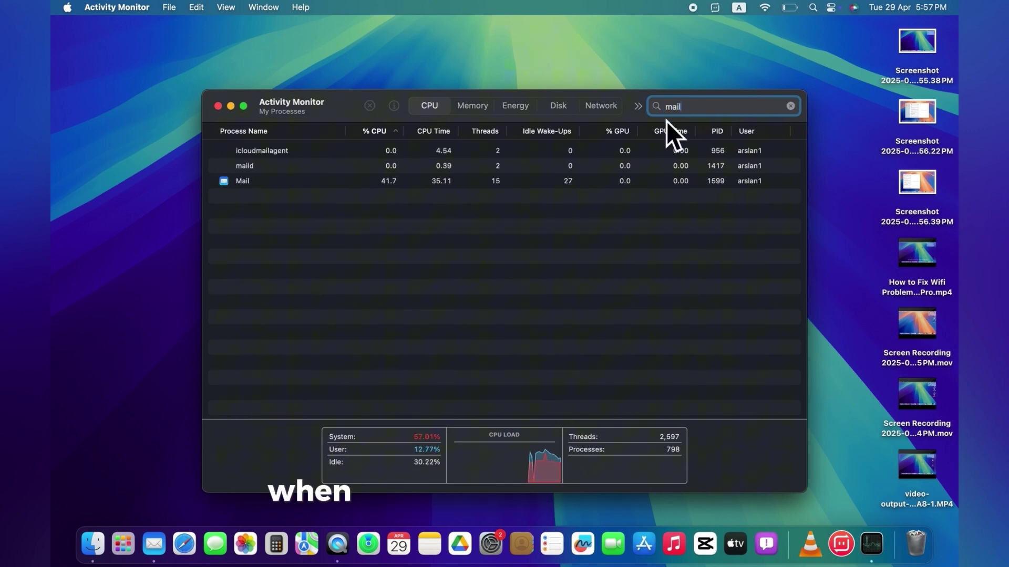
click(245, 183)
double_click(244, 184)
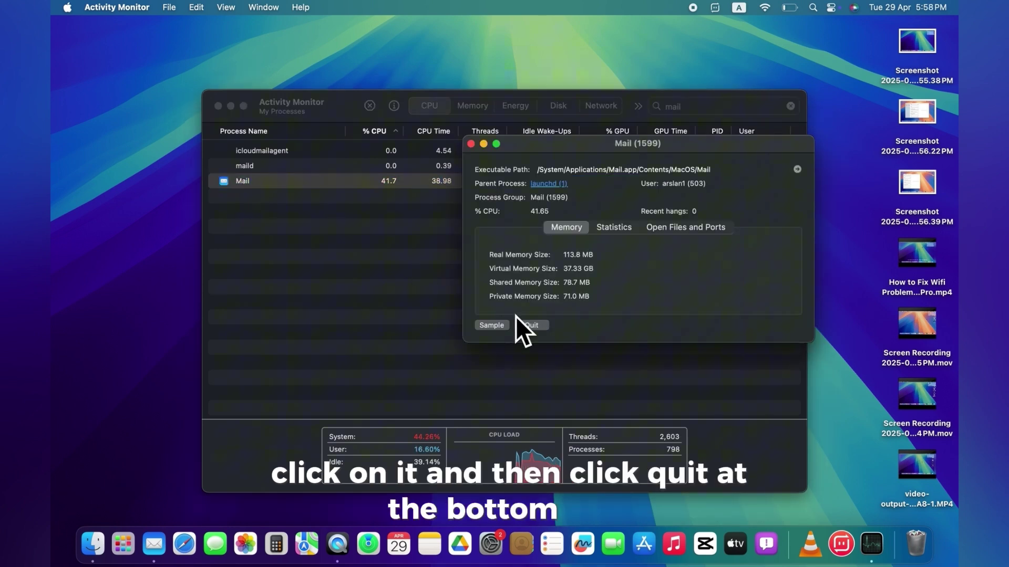
click(531, 325)
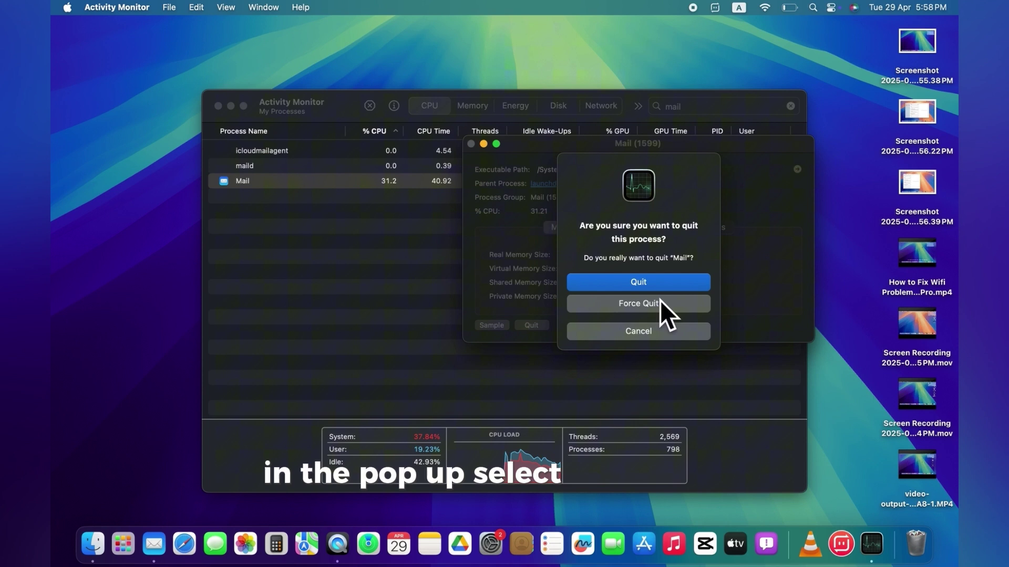
click(642, 310)
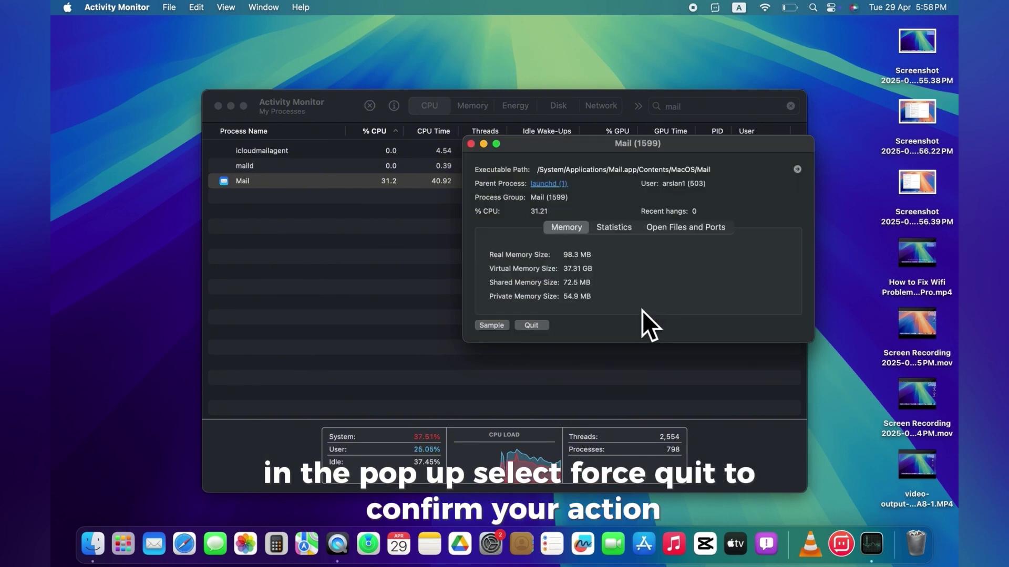
Close the Mail process inspector and Activity Monitor, then relaunch Mail from the Dock
click(471, 144)
click(218, 106)
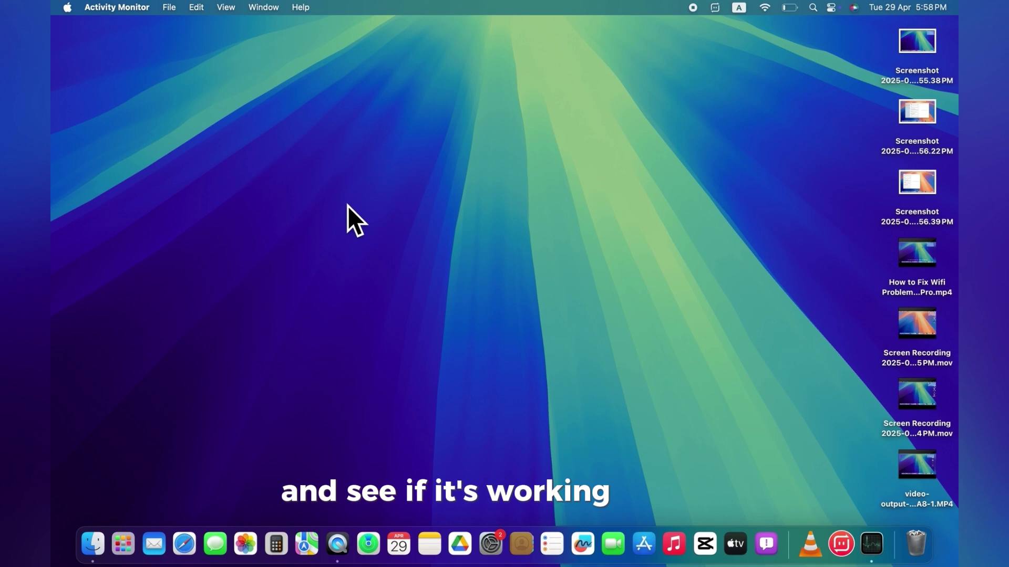
click(159, 556)
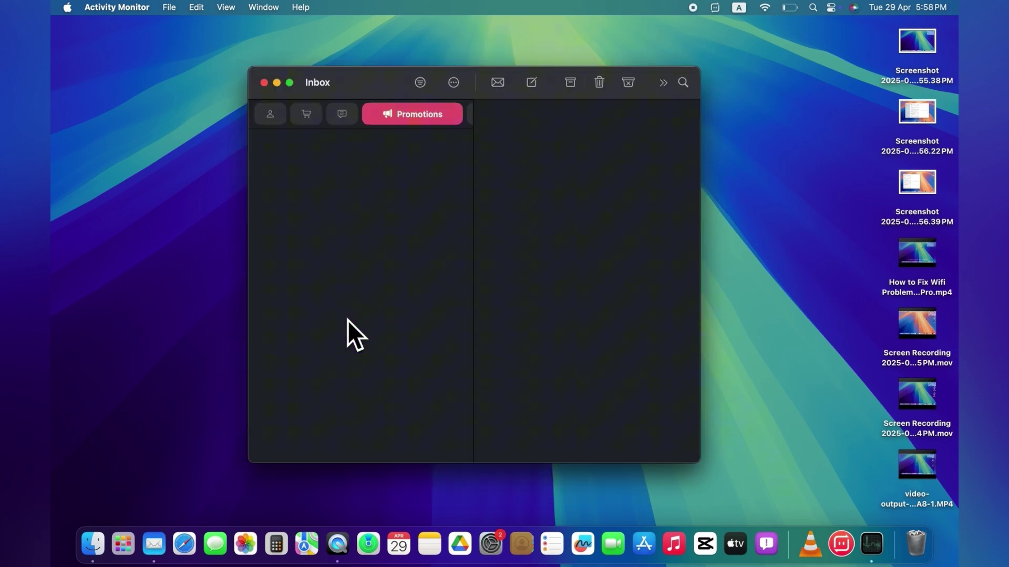